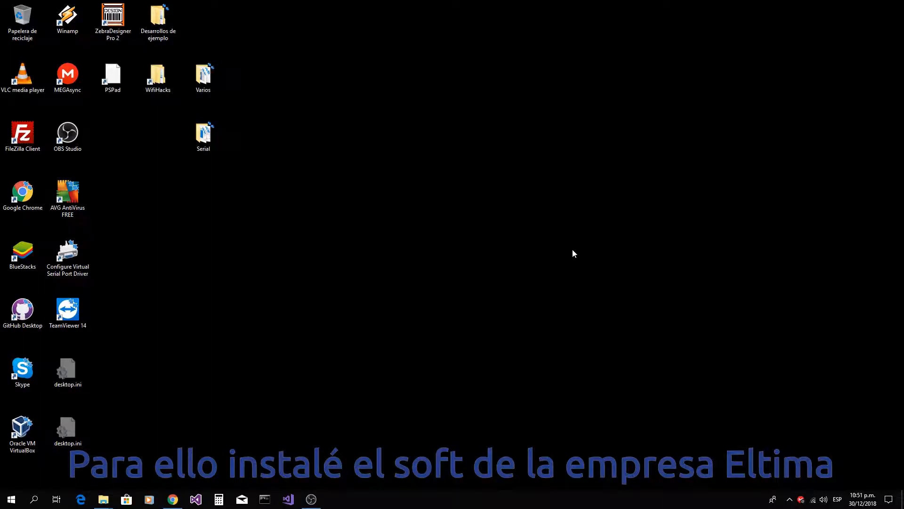
# Step: Open the Virtual Serial Port Driver configurator in demo mode and review its list of serial ports
pyautogui.click(76, 256)
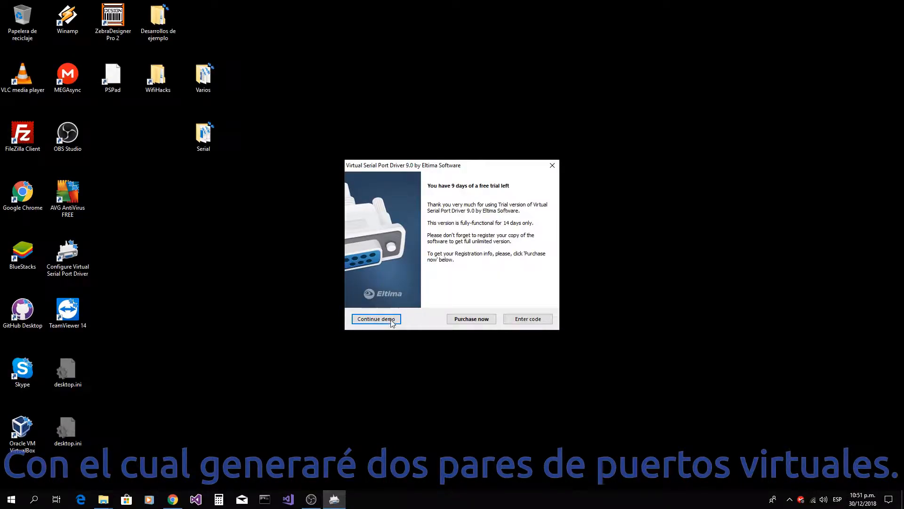
pyautogui.click(390, 319)
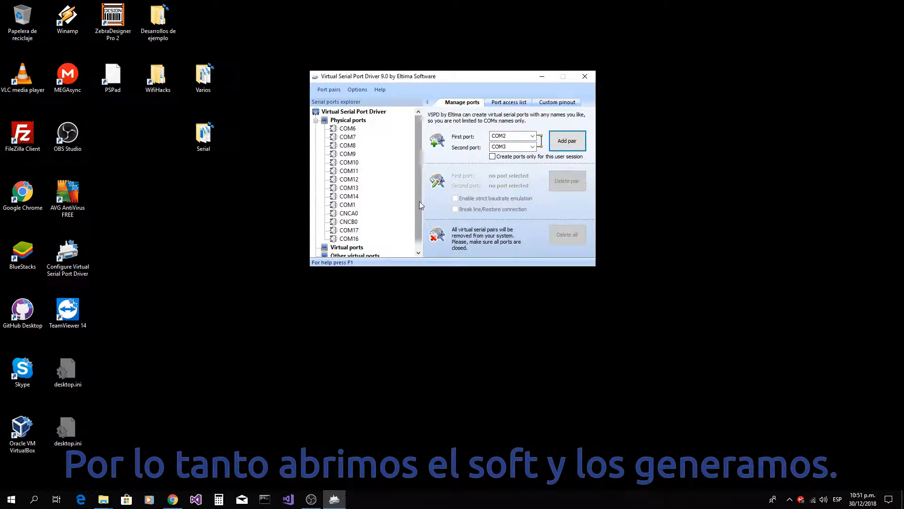
pyautogui.moveTo(419, 201); pyautogui.dragTo(419, 229)
pyautogui.click(356, 238)
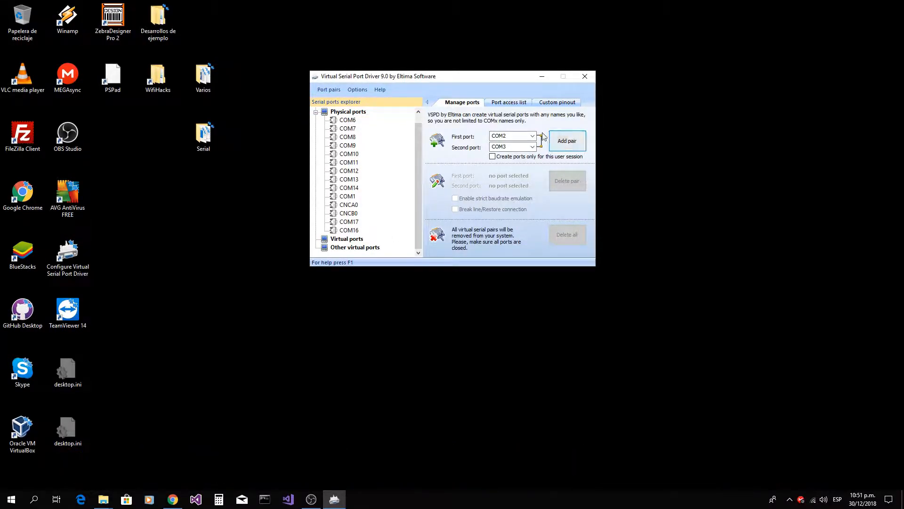
# Step: Create the virtual port pairs COM2–COM3 and COM4–COM5, check them among the virtual ports, and close the configurator
pyautogui.click(575, 144)
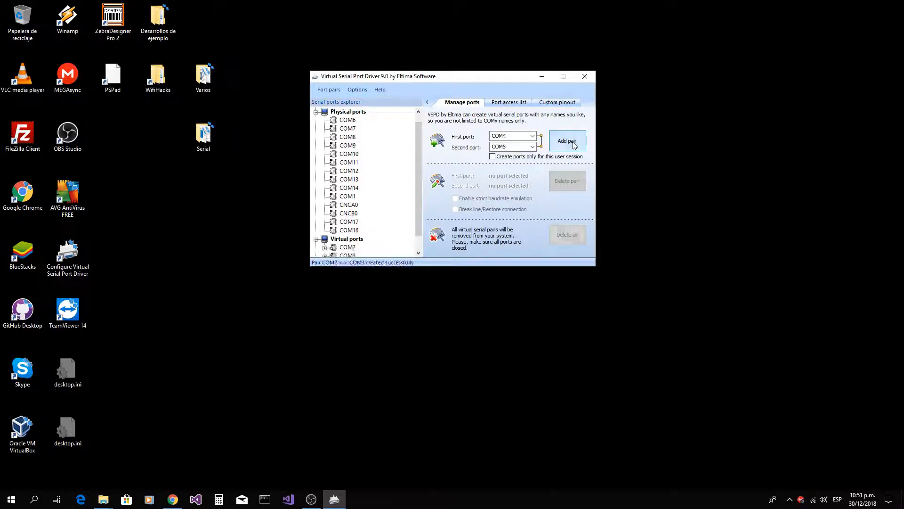
pyautogui.click(575, 144)
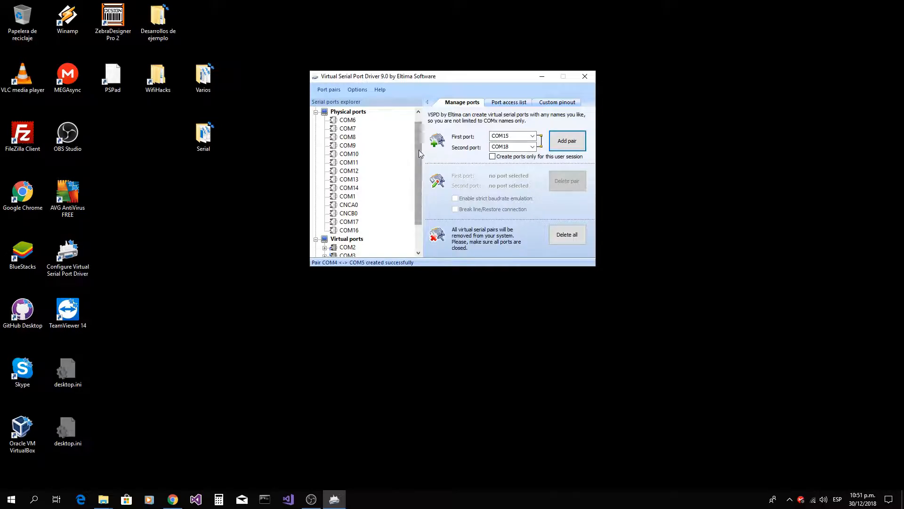
pyautogui.moveTo(419, 149); pyautogui.dragTo(420, 174)
pyautogui.click(349, 213)
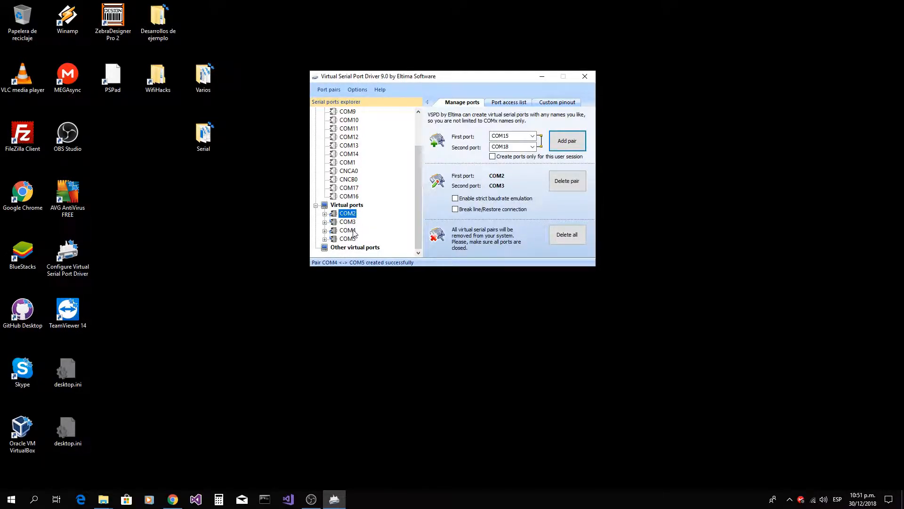
pyautogui.click(585, 76)
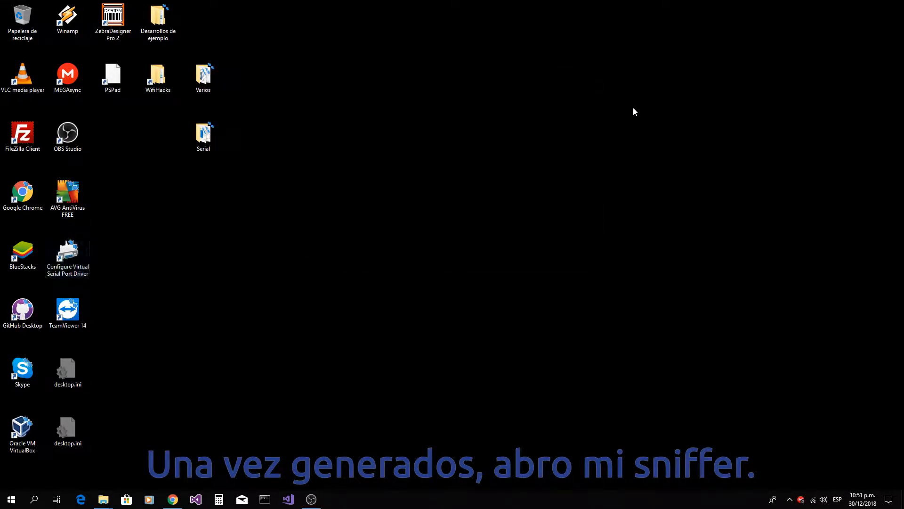
# Step: Launch SerialSniffer.exe from the Serial folder on the desktop
pyautogui.doubleClick(204, 134)
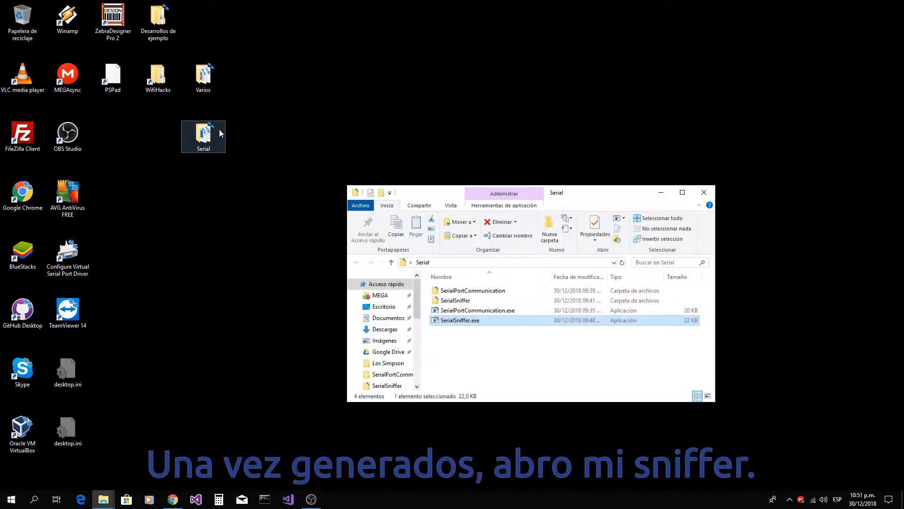
pyautogui.click(479, 343)
pyautogui.click(468, 322)
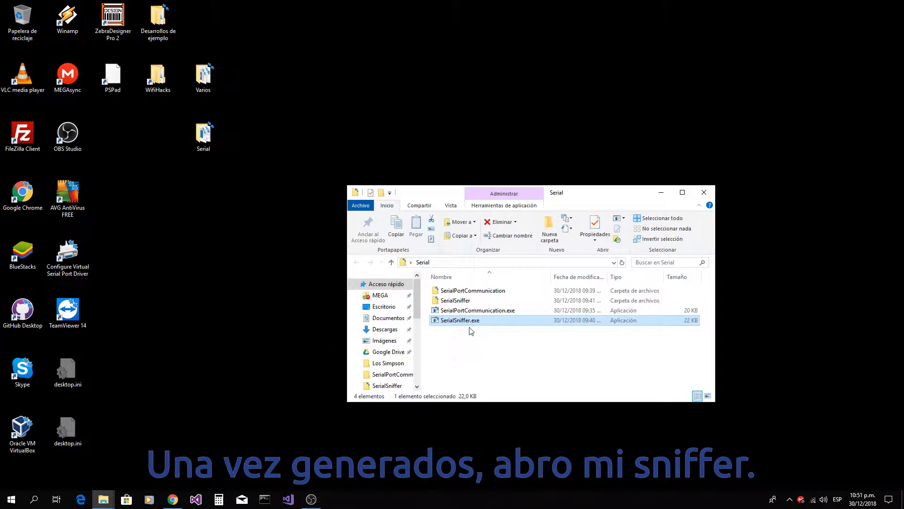
pyautogui.moveTo(469, 325)
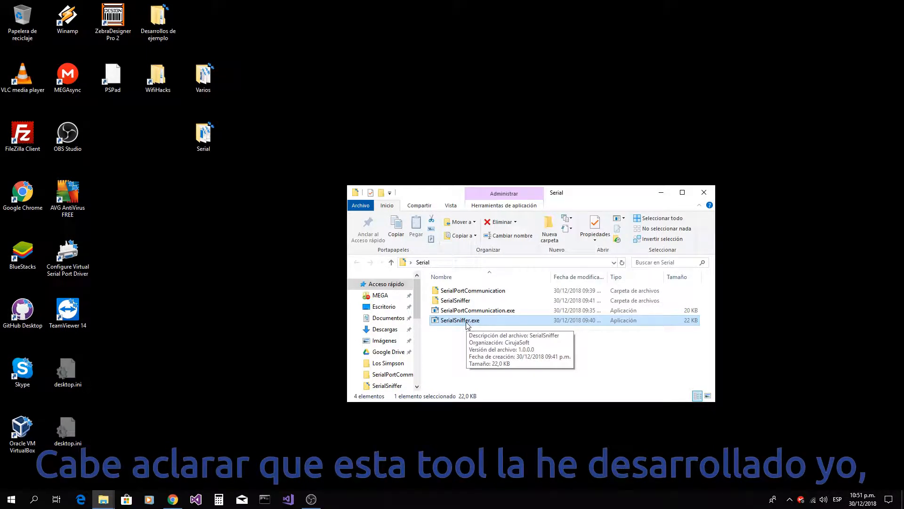
pyautogui.doubleClick(468, 321)
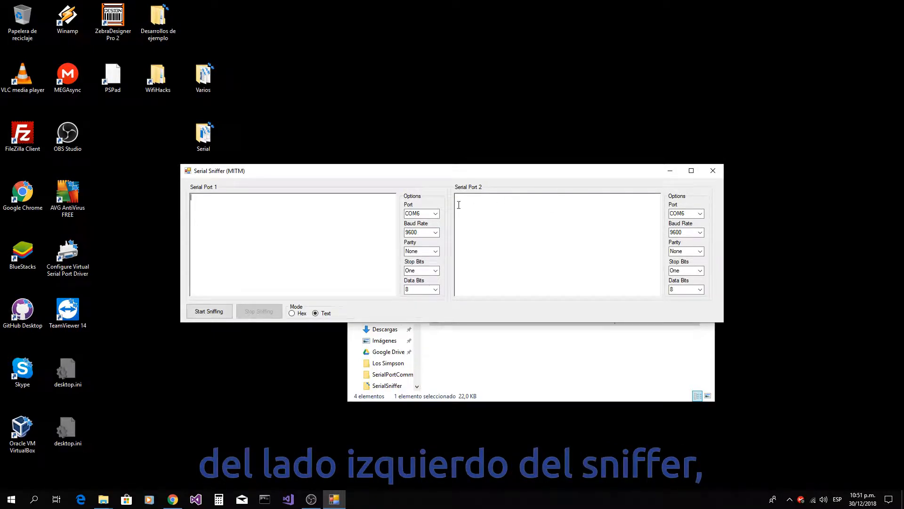
# Step: Set the sniffer's Serial Port 1 to COM3 and its Serial Port 2 to COM5
pyautogui.click(436, 214)
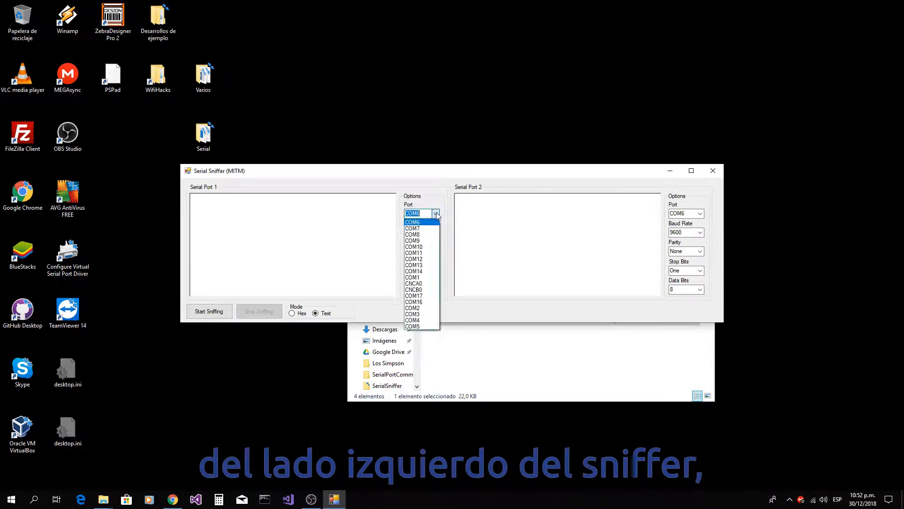
pyautogui.click(413, 315)
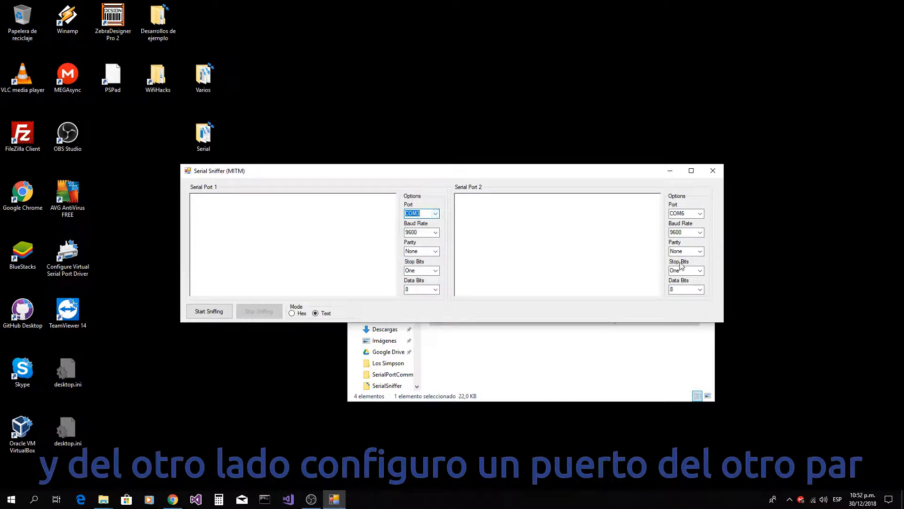
pyautogui.click(701, 214)
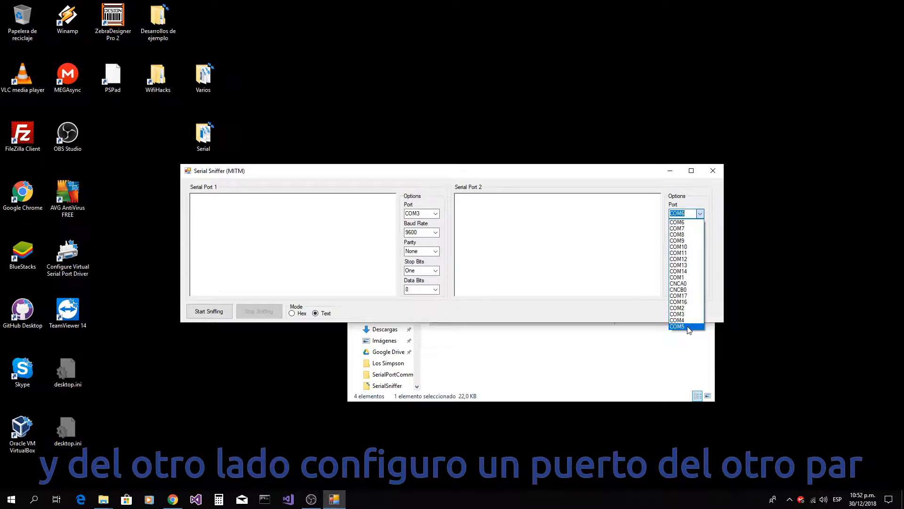
pyautogui.click(686, 326)
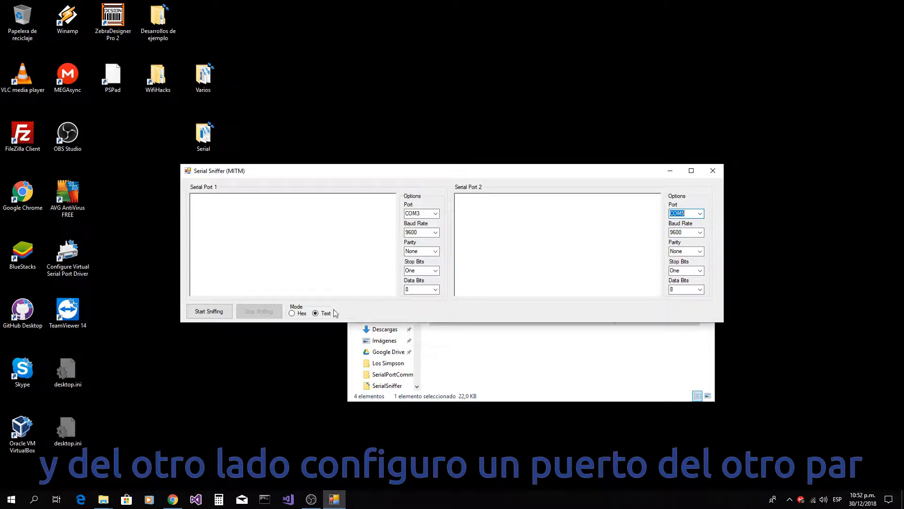
# Step: Start sniffing in Hex mode and move the sniffer window down to uncover the Serial folder
pyautogui.click(292, 314)
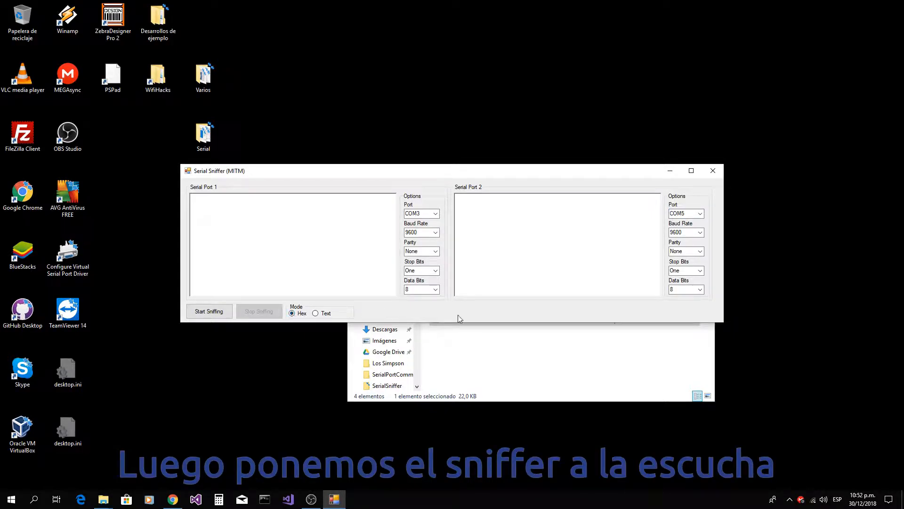
pyautogui.click(210, 312)
pyautogui.moveTo(454, 177); pyautogui.dragTo(498, 392)
# Step: Launch two instances of SerialPortCommunication.exe, arrange them side by side above the sniffer, and minimize the Serial folder window
pyautogui.moveTo(588, 199); pyautogui.dragTo(624, 128)
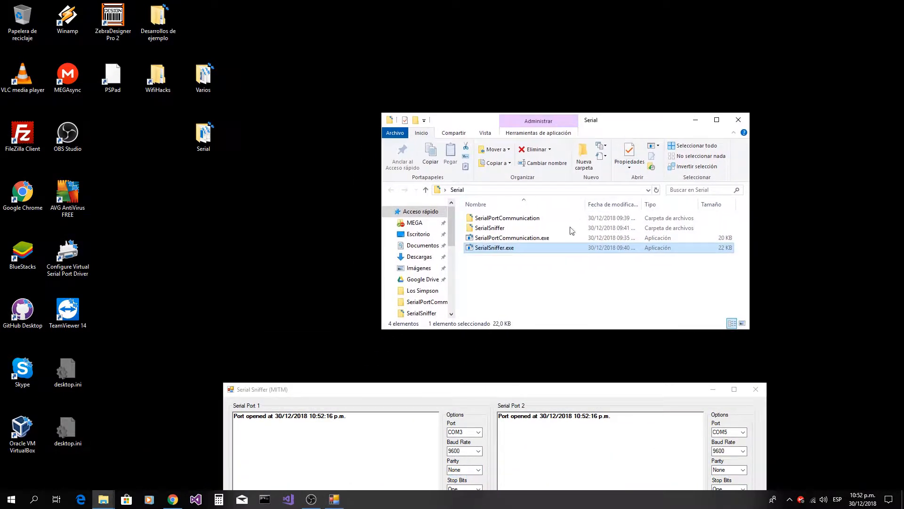
pyautogui.doubleClick(511, 238)
pyautogui.moveTo(548, 393); pyautogui.dragTo(525, 345)
pyautogui.moveTo(443, 166); pyautogui.dragTo(285, 119)
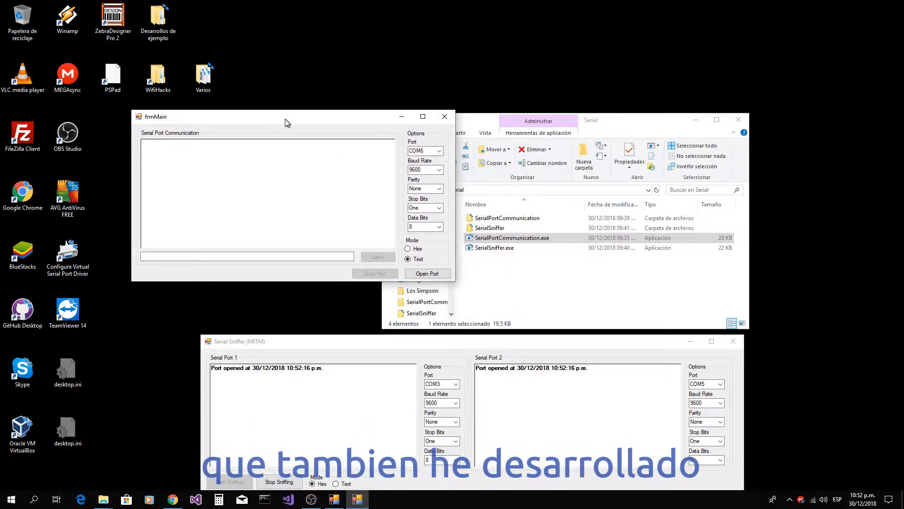
pyautogui.doubleClick(511, 238)
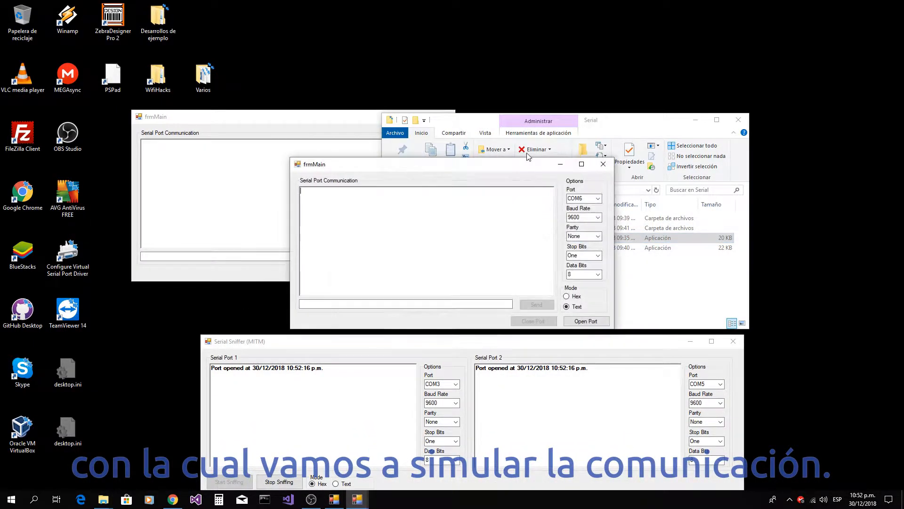
pyautogui.moveTo(502, 165); pyautogui.dragTo(693, 127)
pyautogui.click(696, 120)
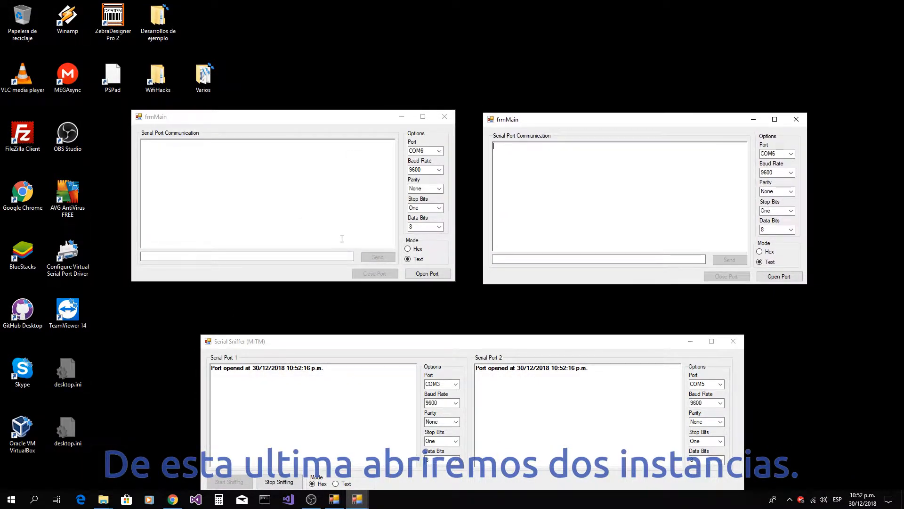
# Step: Enter the message "Hola Mundo!" in the first communication window and "Hola" in the second
pyautogui.click(334, 256)
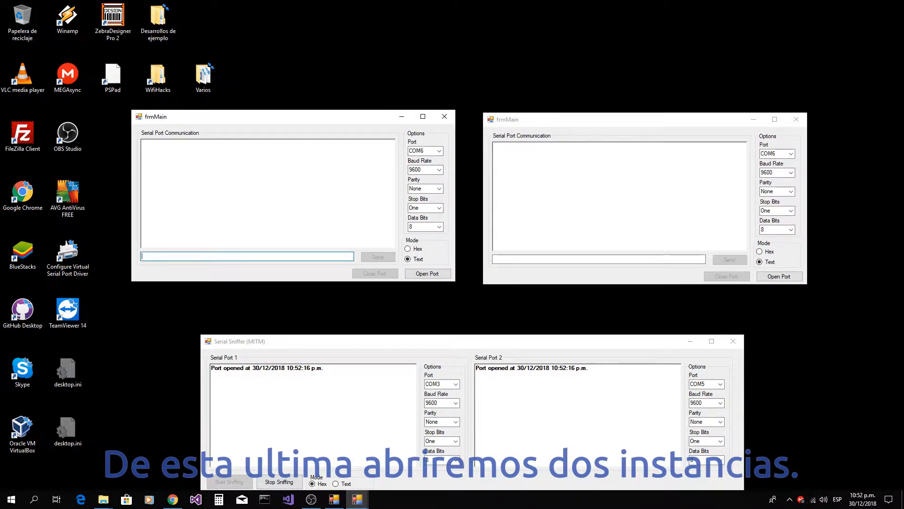
pyautogui.write('Hola')
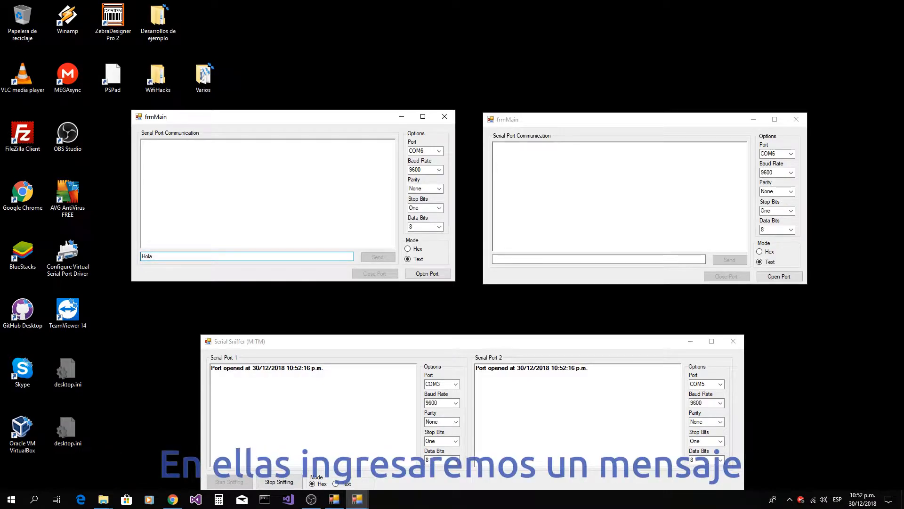
pyautogui.write(' Mundo!')
pyautogui.click(624, 258)
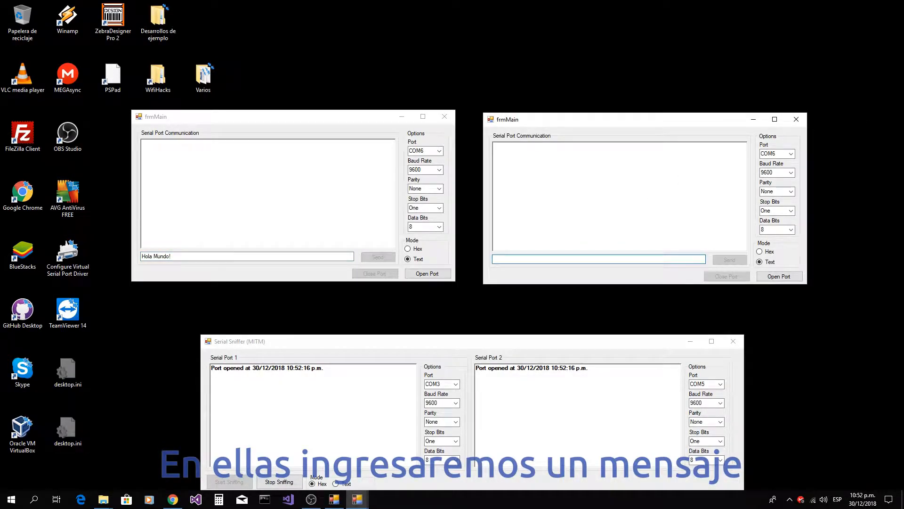
pyautogui.write('Hola')
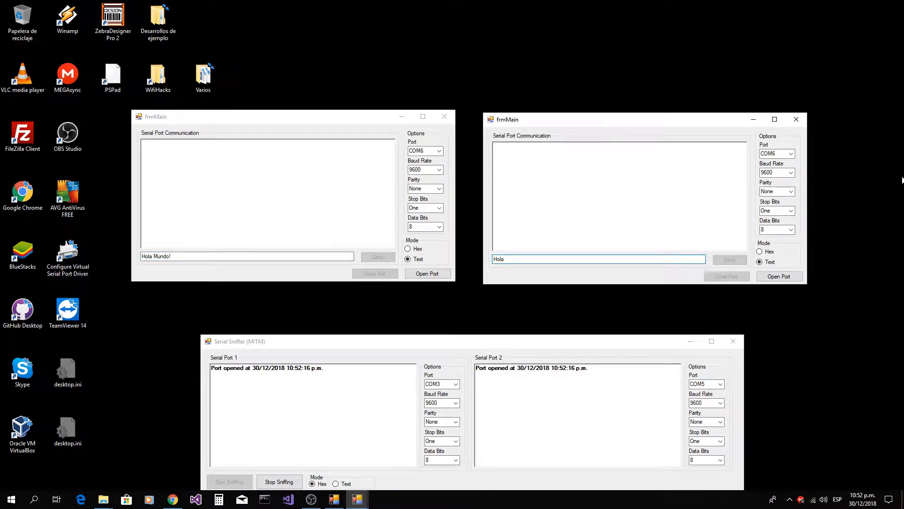
# Step: Assign COM2 to the "Hola Mundo!" window and COM4 to the "Hola" window, and open both ports
pyautogui.click(439, 151)
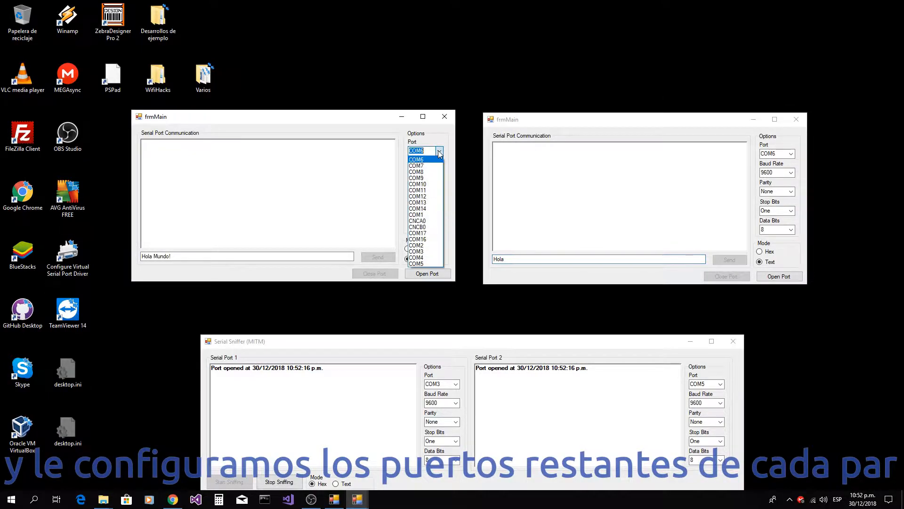
pyautogui.click(421, 246)
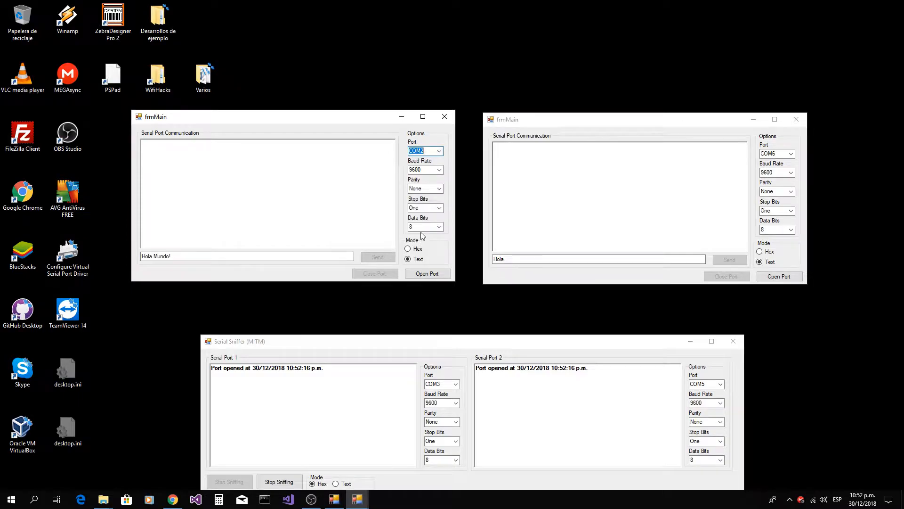
pyautogui.click(791, 153)
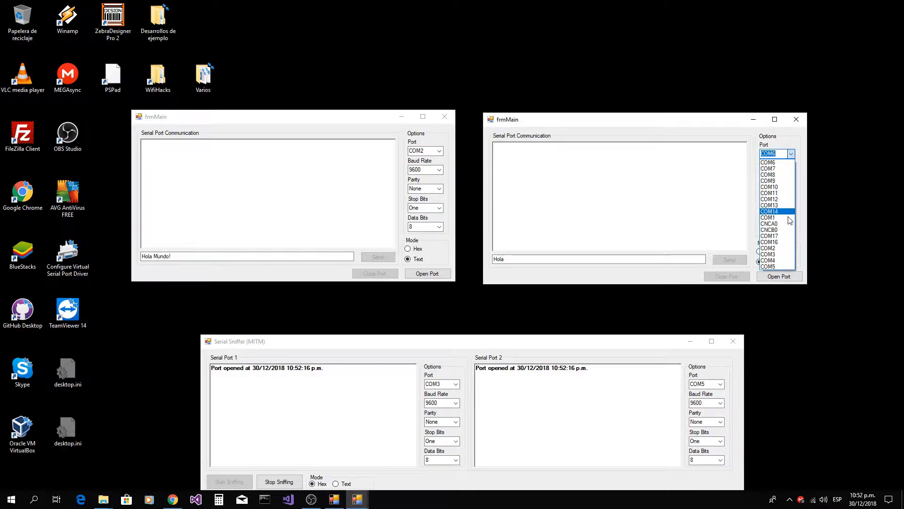
pyautogui.click(782, 260)
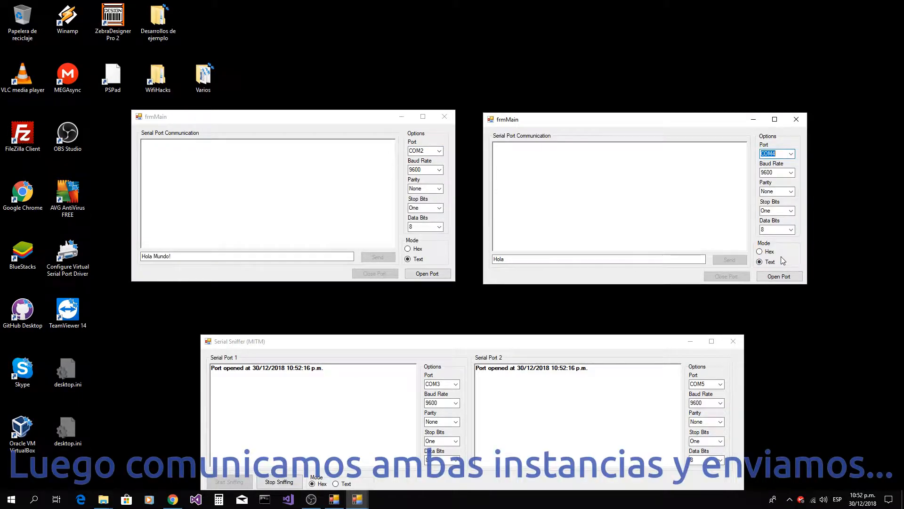
pyautogui.click(779, 276)
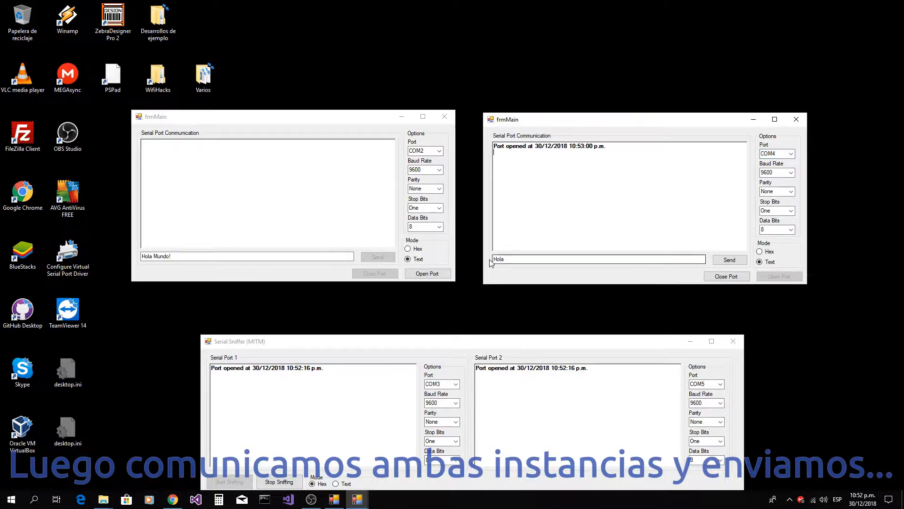
pyautogui.click(427, 274)
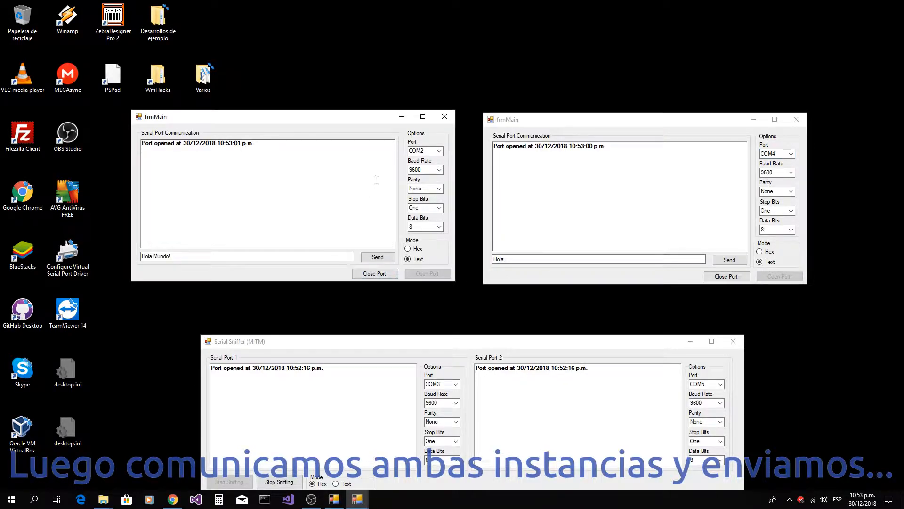
# Step: Send "Hola Mundo!" from the COM2 window and "Hola" from the COM4 window, inspecting the traffic in the sniffer
pyautogui.click(375, 261)
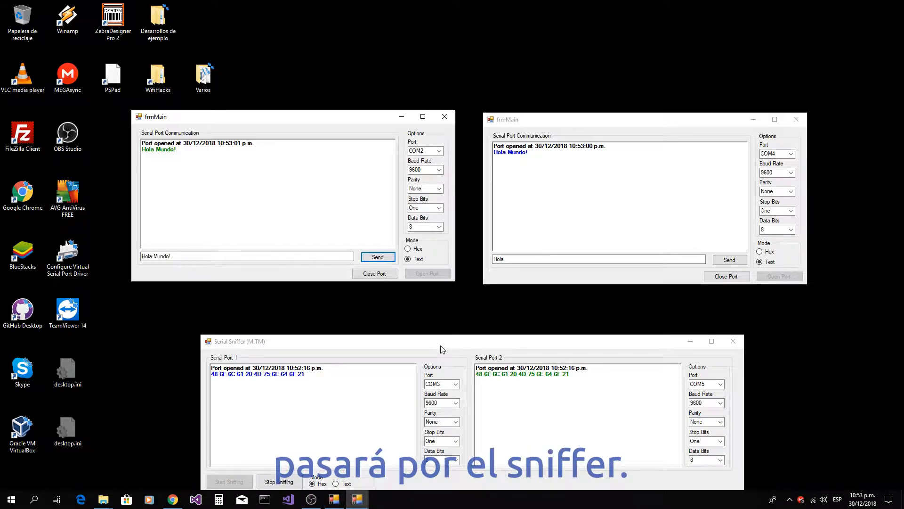
pyautogui.moveTo(440, 345); pyautogui.dragTo(444, 324)
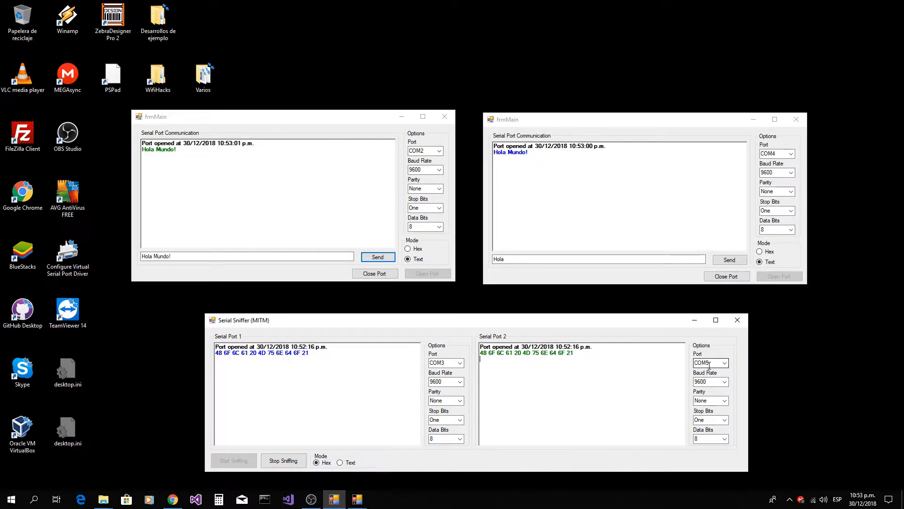
pyautogui.click(731, 123)
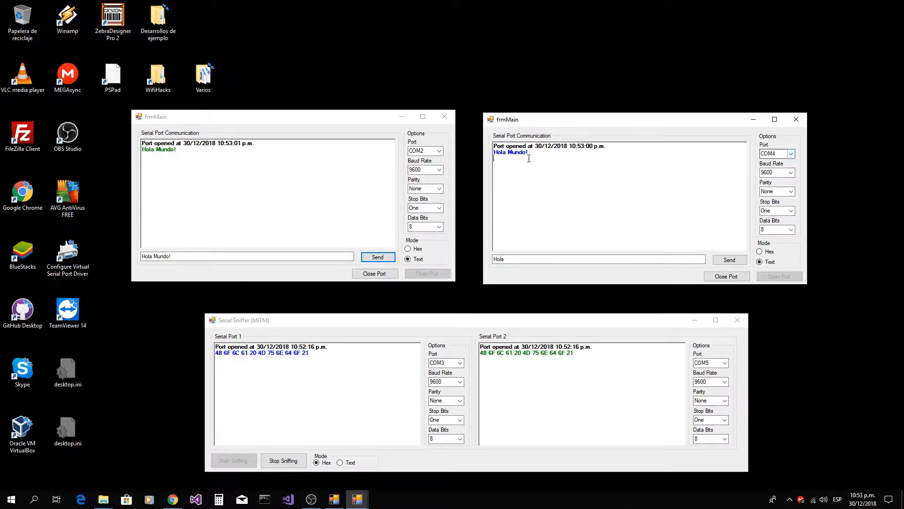
pyautogui.moveTo(528, 152); pyautogui.dragTo(501, 155)
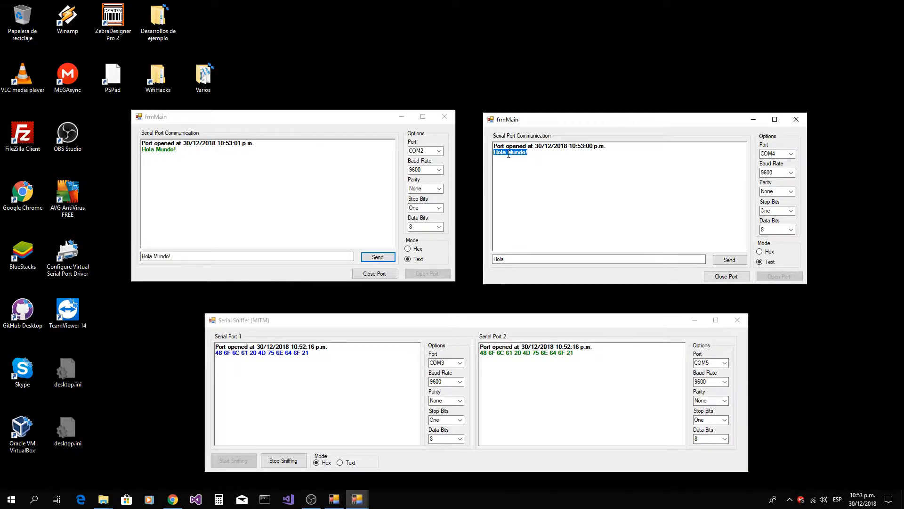
pyautogui.click(729, 261)
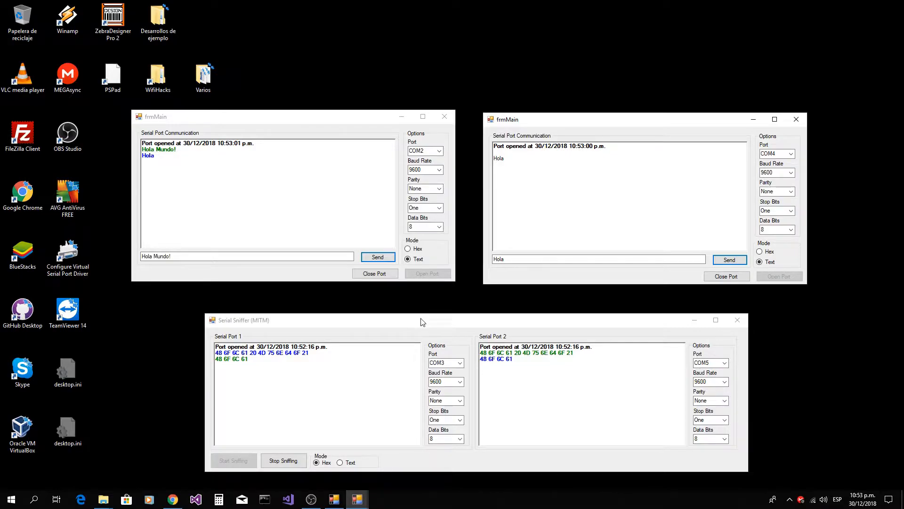
pyautogui.moveTo(421, 323); pyautogui.dragTo(426, 300)
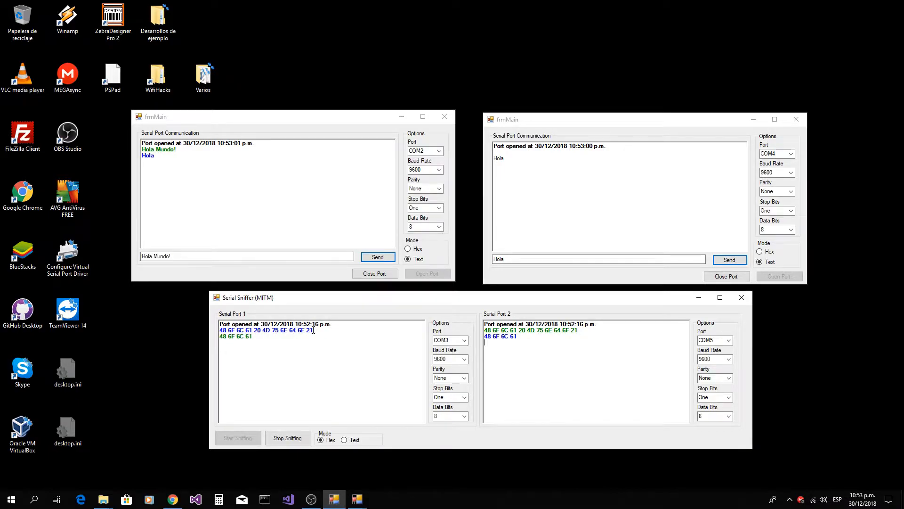
# Step: Restart the sniffer in Text mode and resend the messages from the COM2 and COM4 windows
pyautogui.click(289, 437)
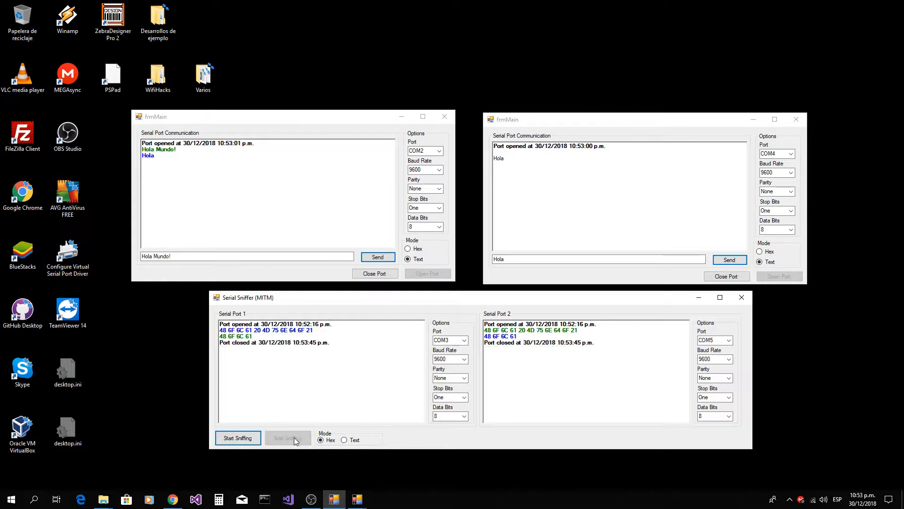
pyautogui.click(346, 441)
pyautogui.click(239, 438)
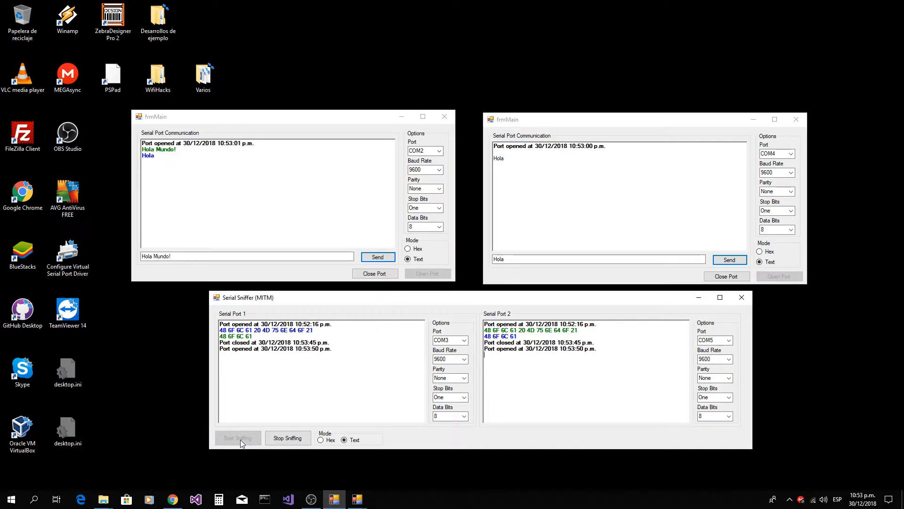
pyautogui.click(387, 263)
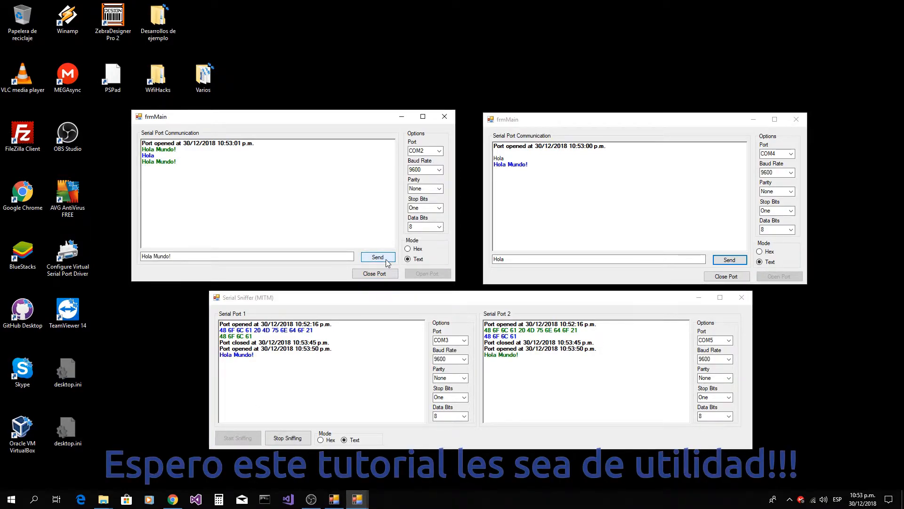
pyautogui.click(730, 260)
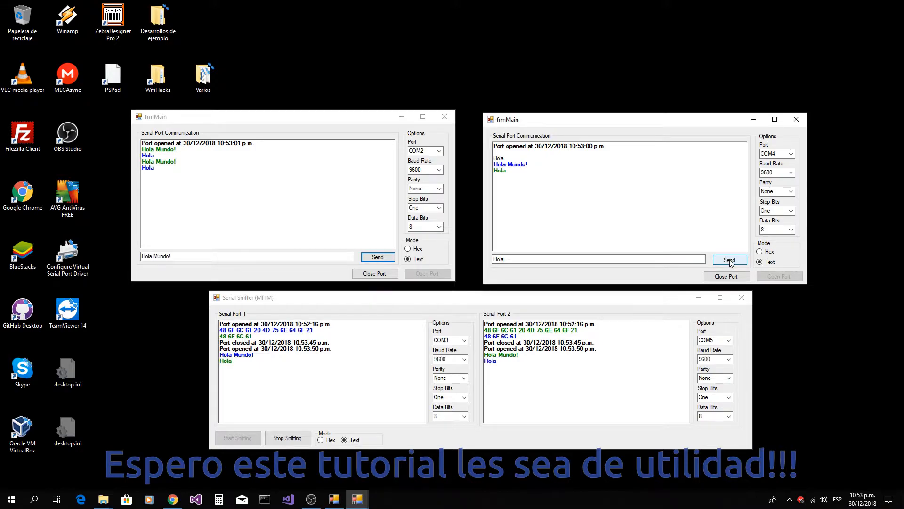